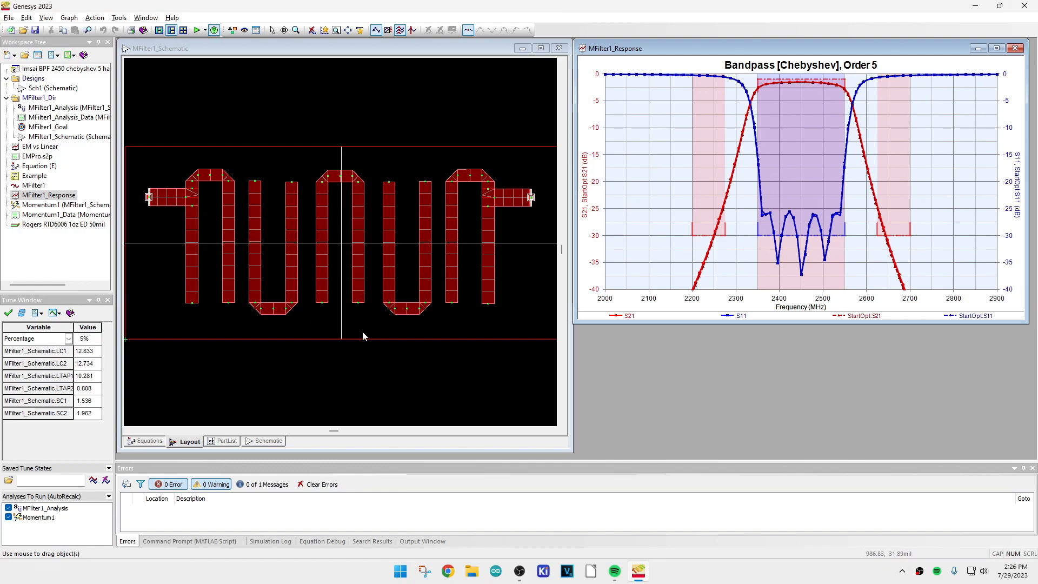
Review the S11 and S21 targets and frequency ranges defined in the MFilter1_Goal optimization
mouse_move(831, 218)
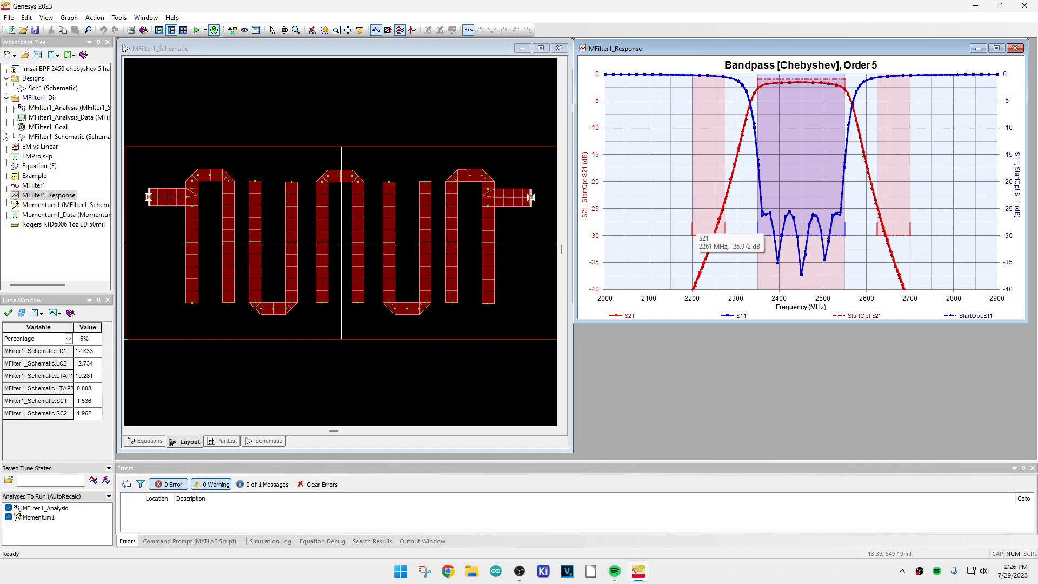
left_click(31, 132)
double_click(31, 132)
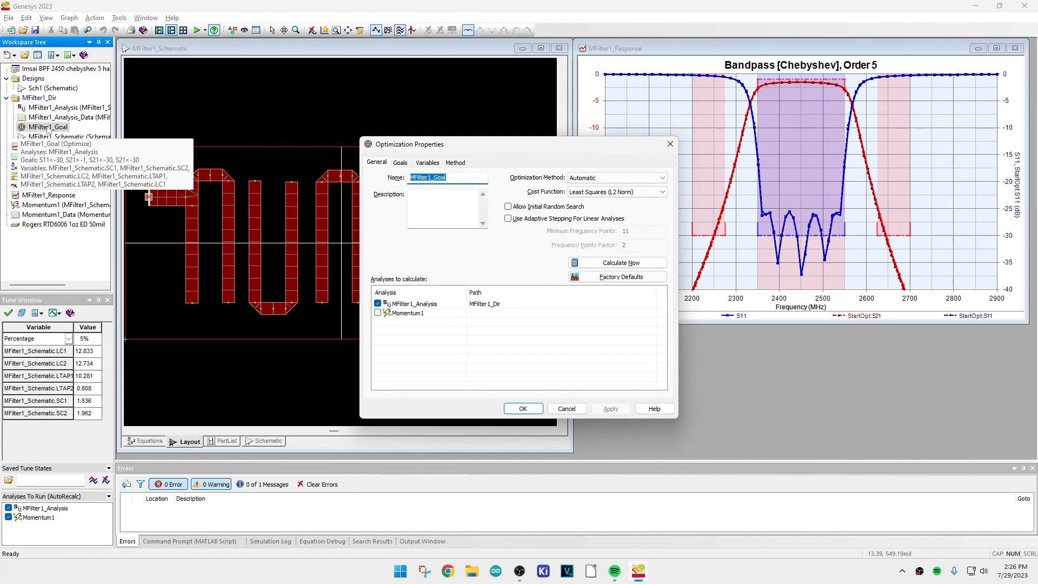
left_click(401, 163)
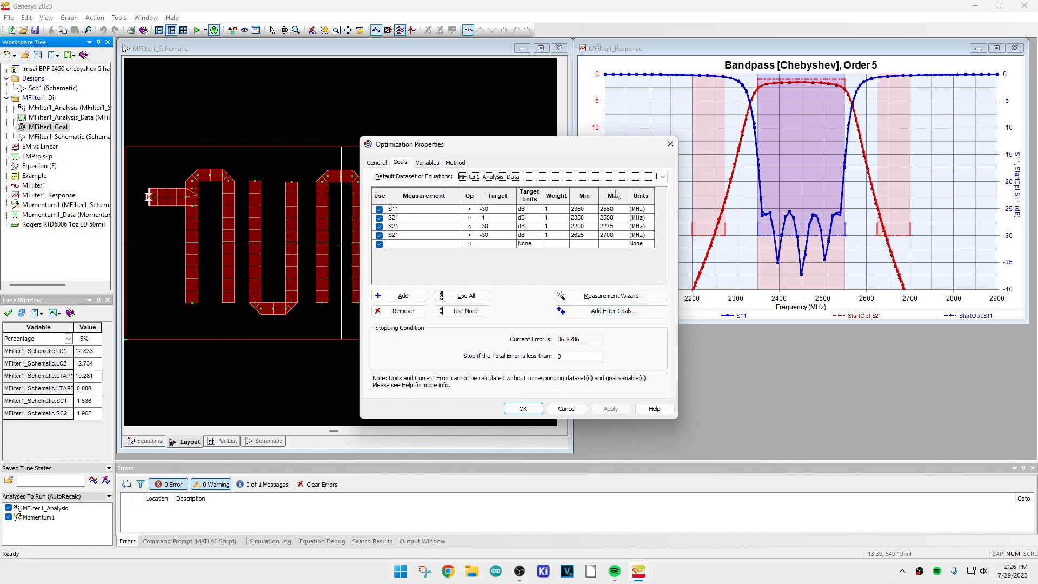
left_click(670, 145)
Examine the S21 and S11 traces of the bandpass response against the passband and stopband goal regions
mouse_move(800, 210)
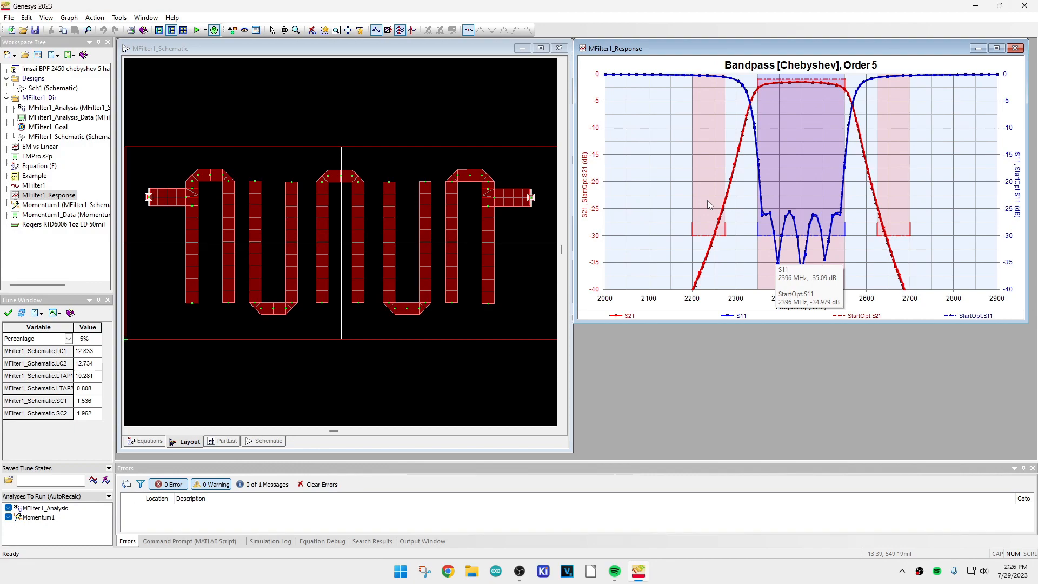
mouse_move(681, 288)
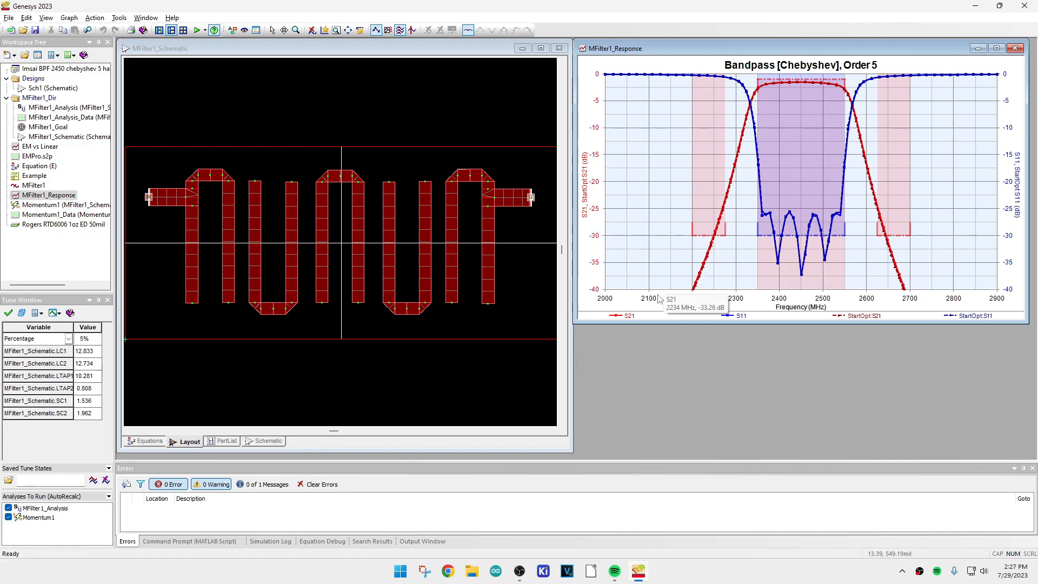
mouse_move(820, 85)
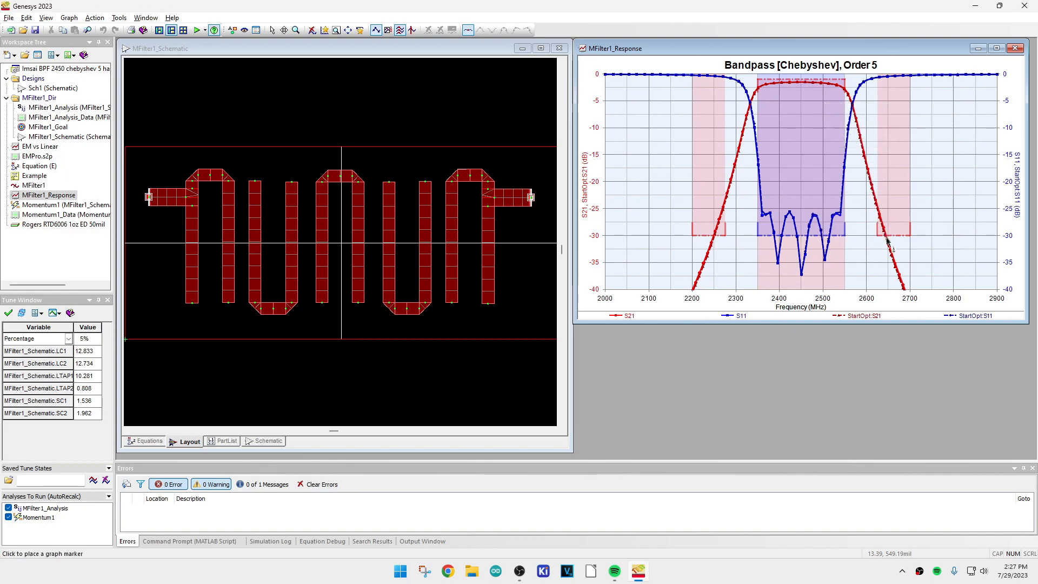
mouse_move(787, 85)
mouse_move(728, 234)
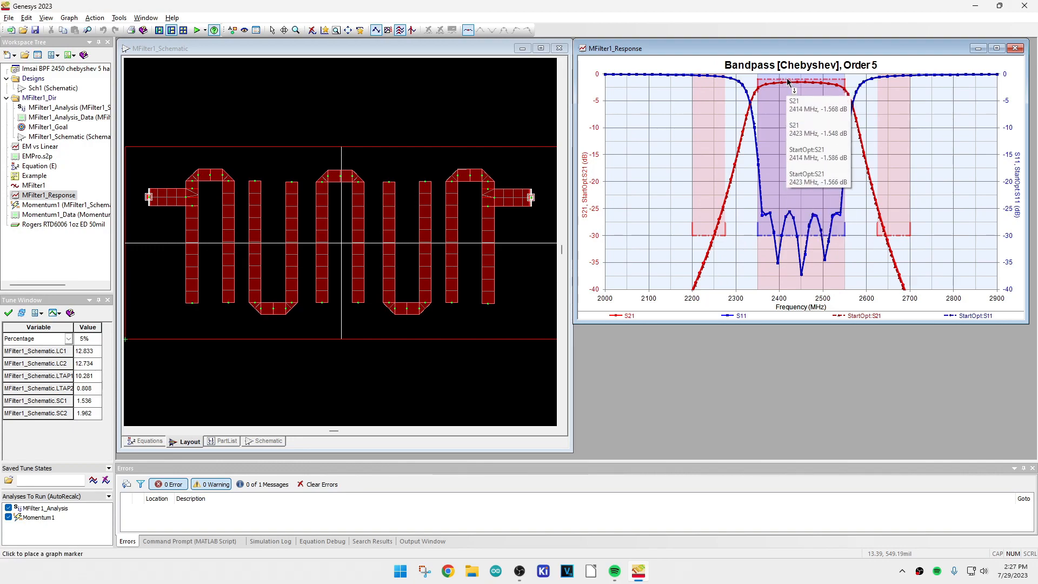
mouse_move(815, 145)
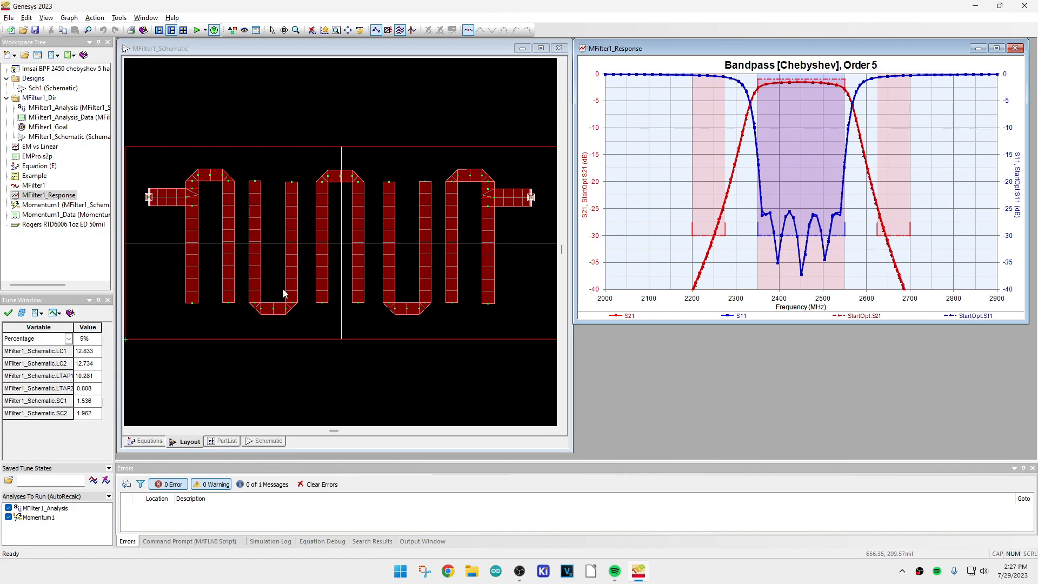
Inspect the MFilter1 schematic's transmission-line parts and the variables that define their widths, spacings and lengths
left_click(273, 441)
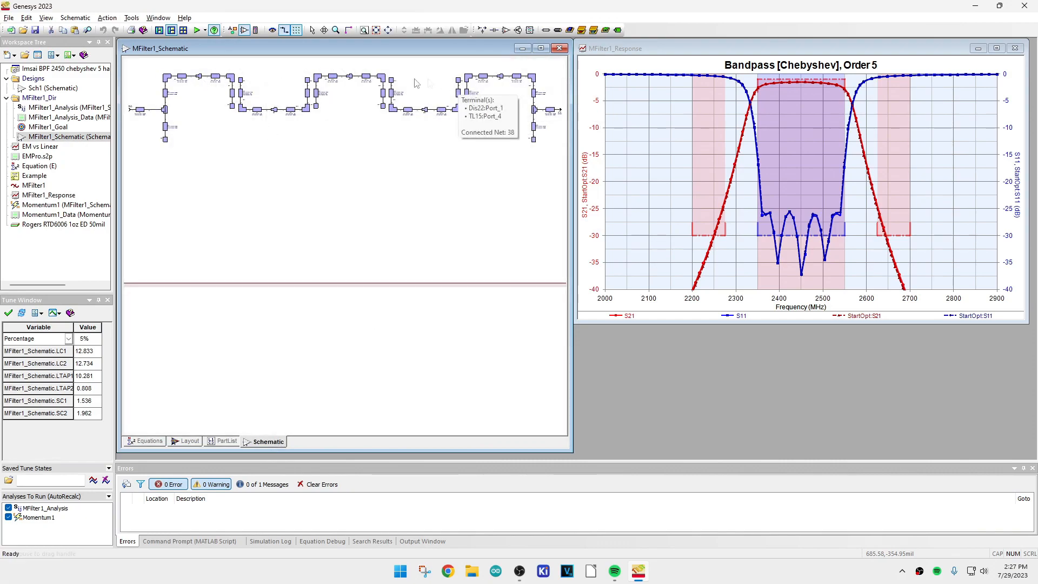
scroll(270, 96, "up", 5)
scroll(346, 251, "up", 5)
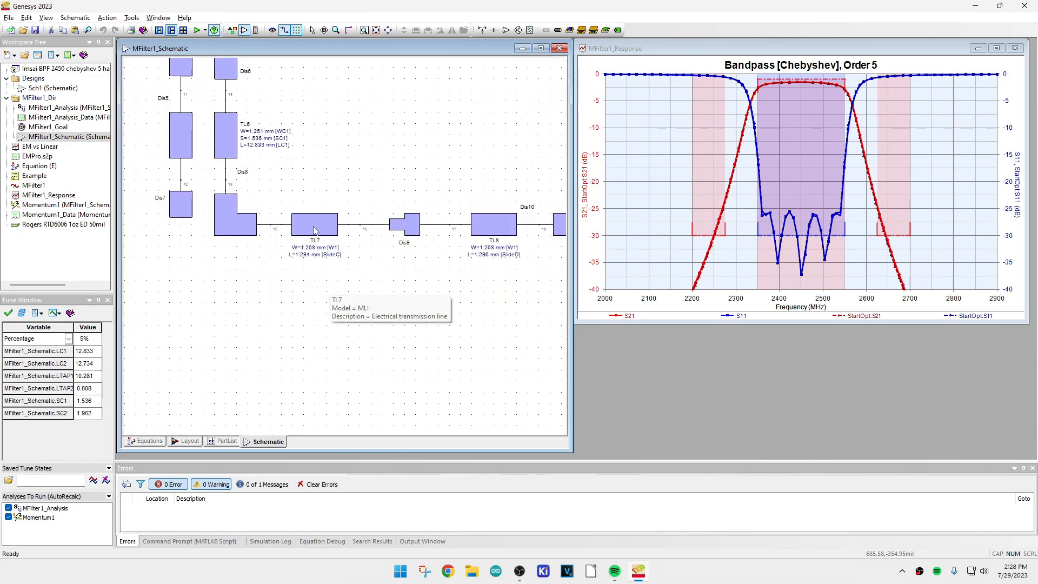
scroll(347, 250, "down", 3)
scroll(347, 244, "up", 2)
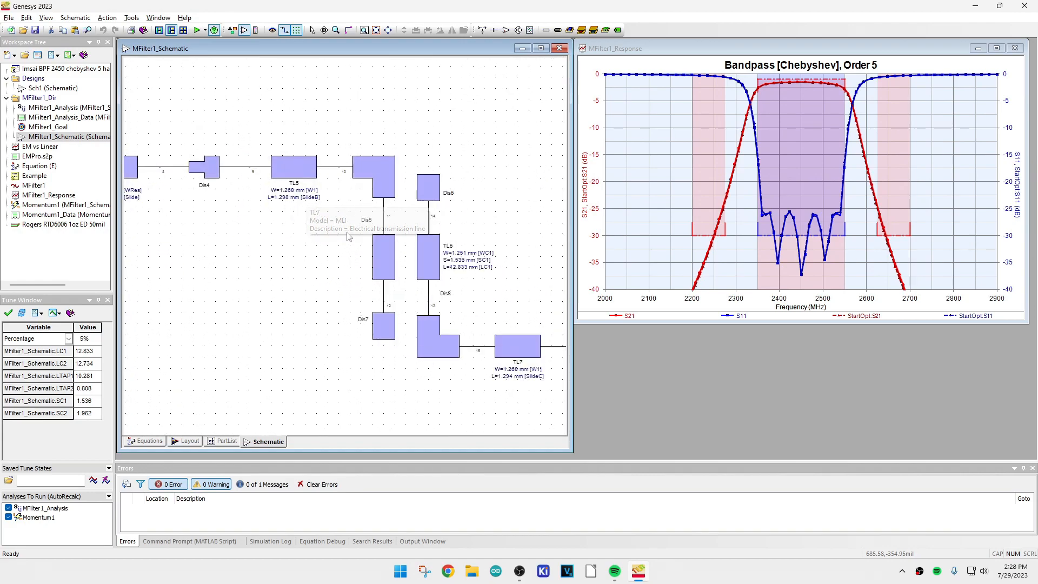
scroll(348, 162, "down", 5)
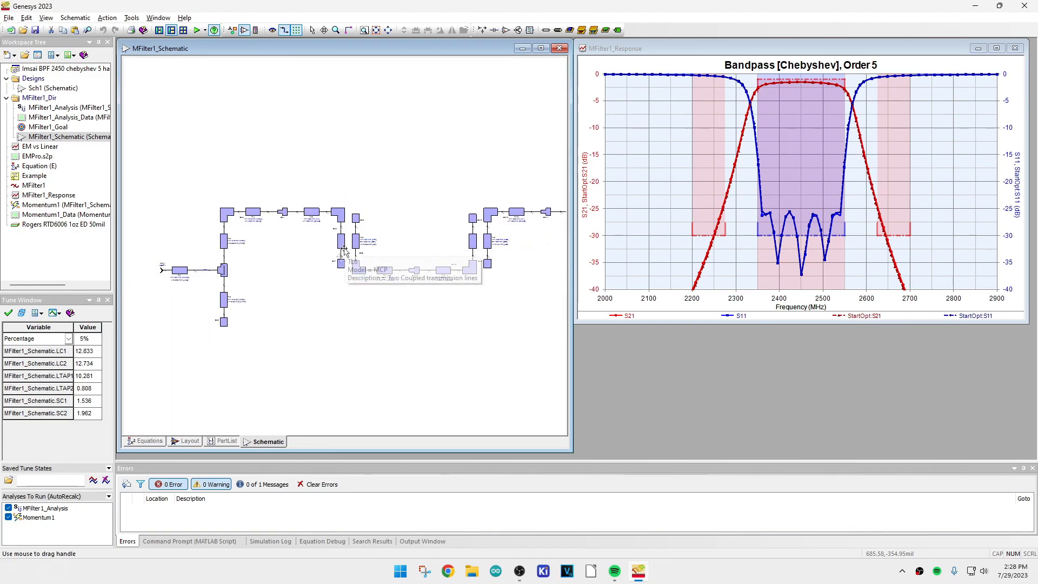
Set LTAP1 to 12.2806129481389 and LTAP2 to 2.808181575448836 in the filter's equations, and show the resulting layout
left_click(146, 441)
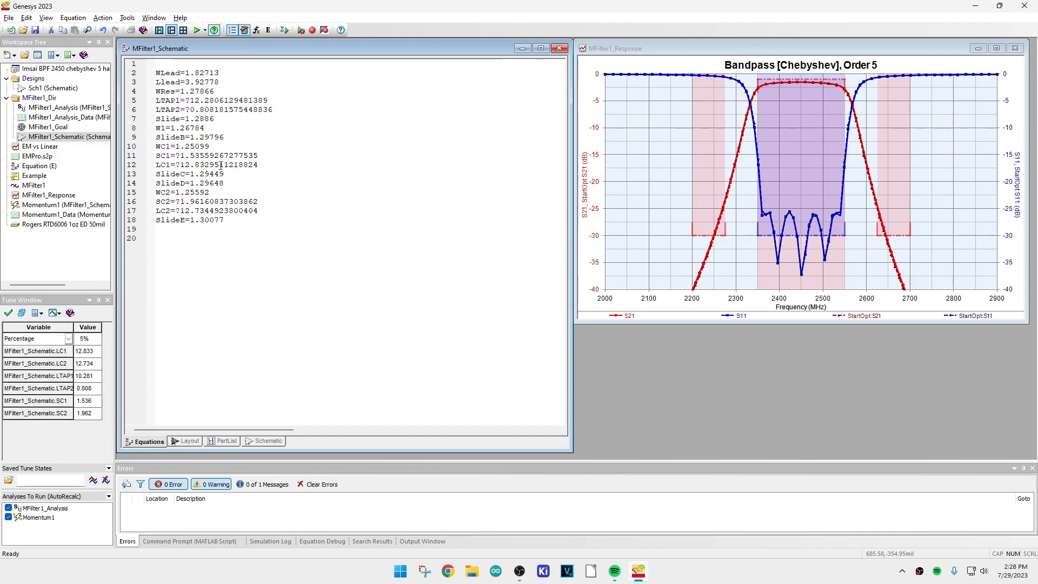
left_click(195, 111)
key("BackSpace")
type("2")
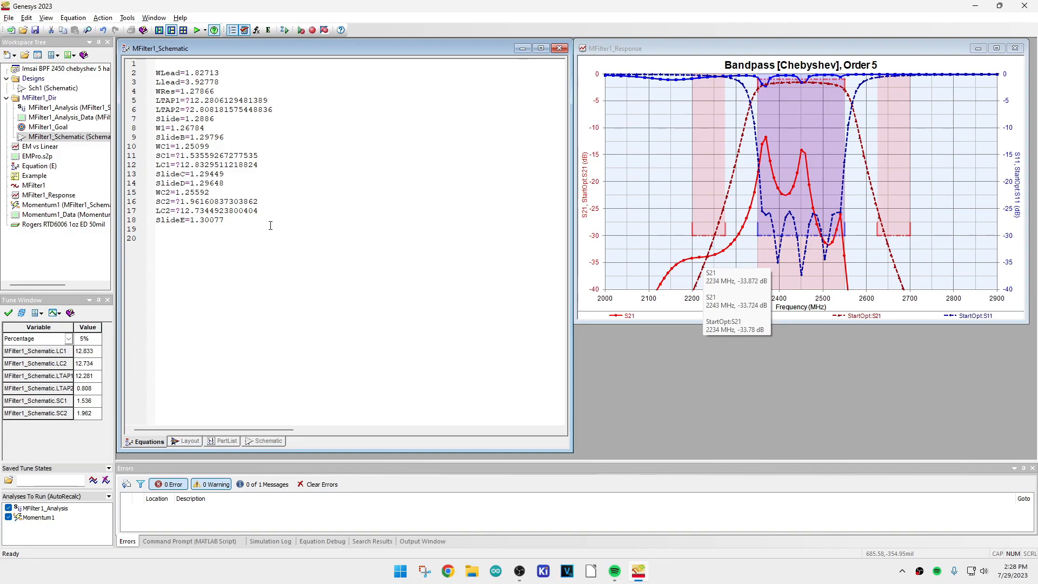
left_click(188, 442)
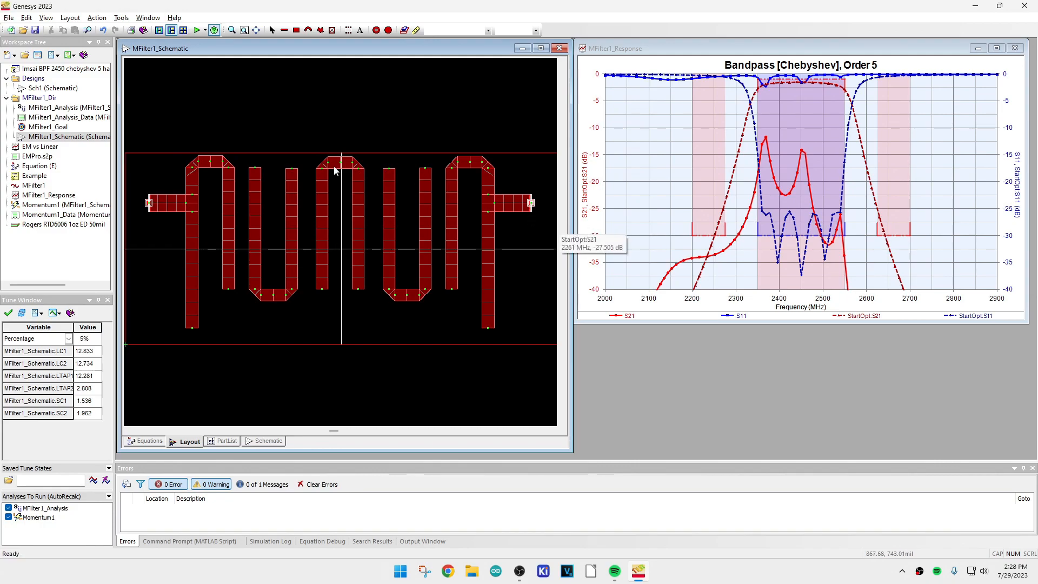
Run the MFilter1_Goal optimization on the detuned filter and stop it once the response meets the design shape again
left_click(33, 129)
double_click(34, 128)
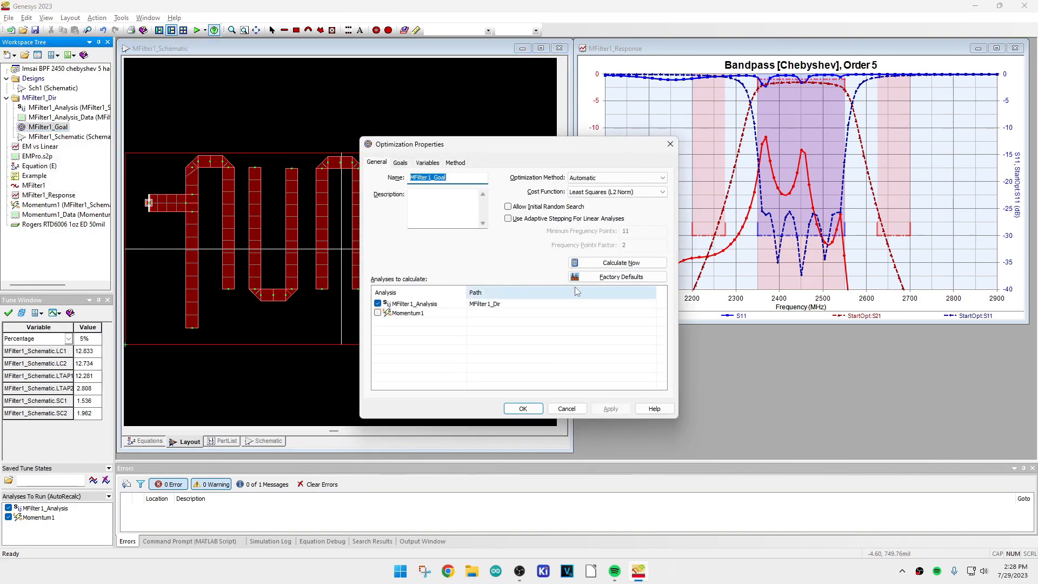
left_click(589, 262)
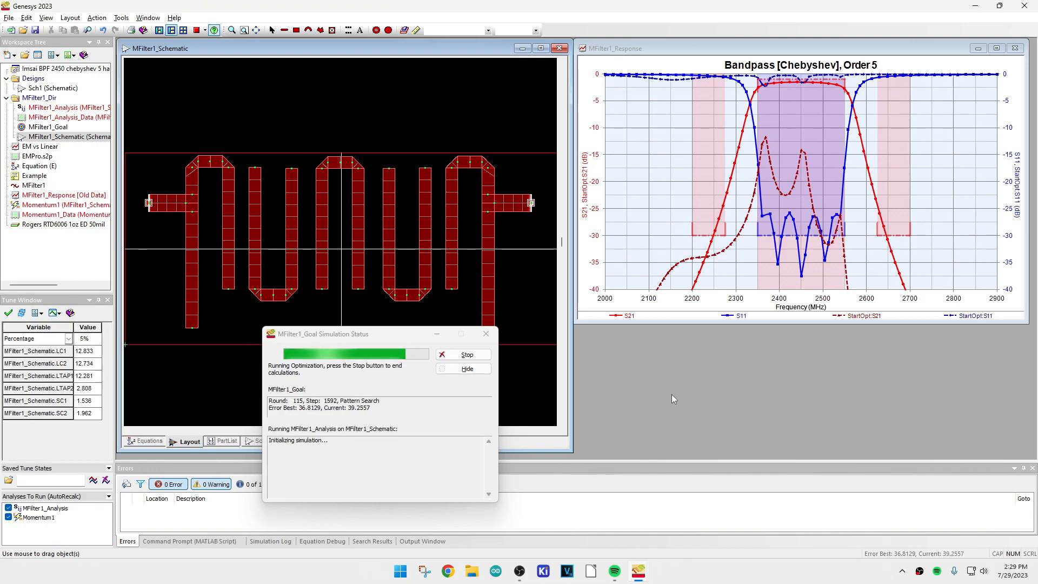
left_click(460, 358)
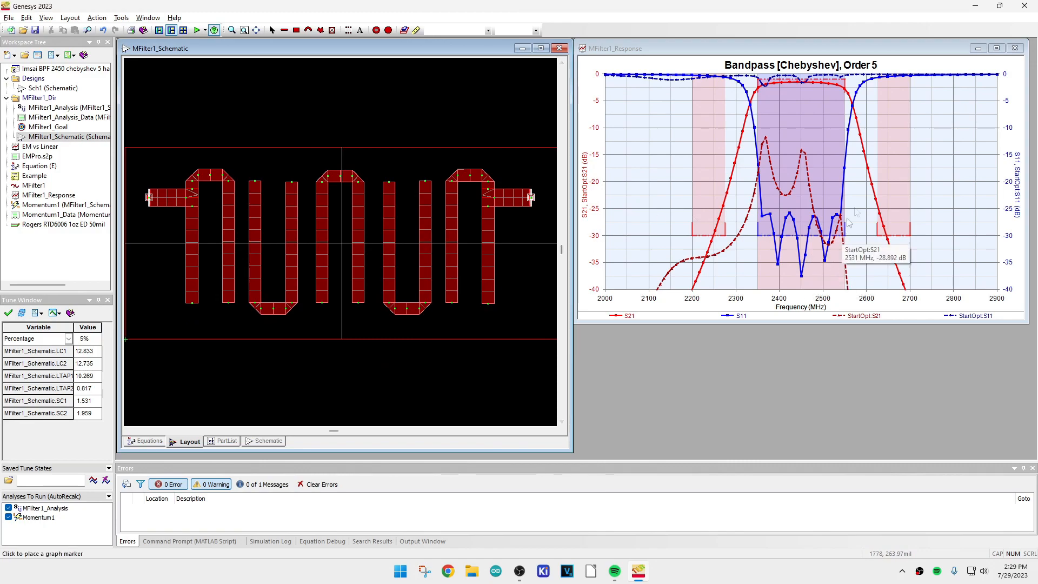
Compare the optimized S21 and S11 traces with the pre-optimization traces in the bandpass response graph
mouse_move(831, 93)
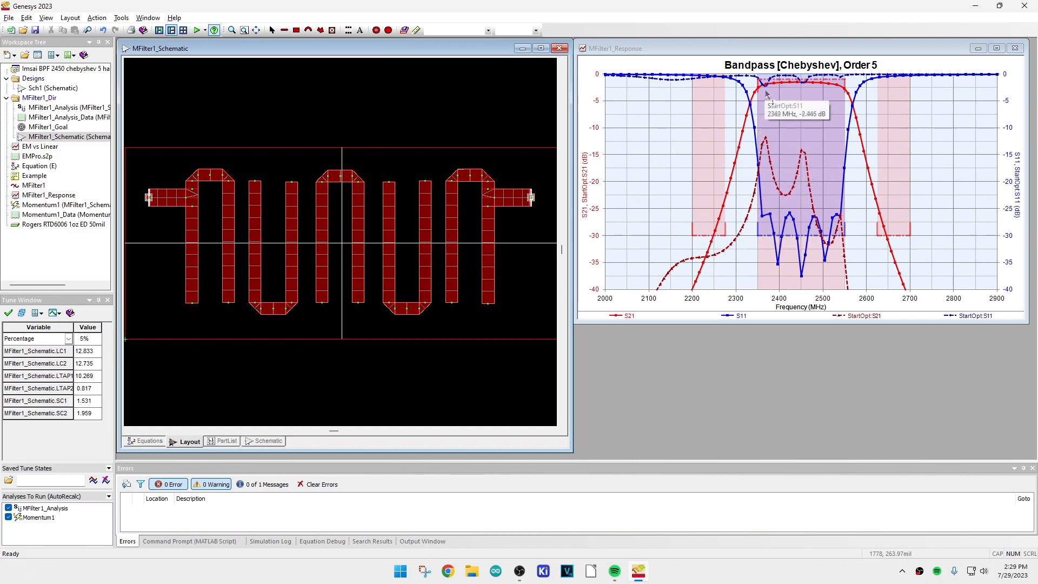
mouse_move(849, 143)
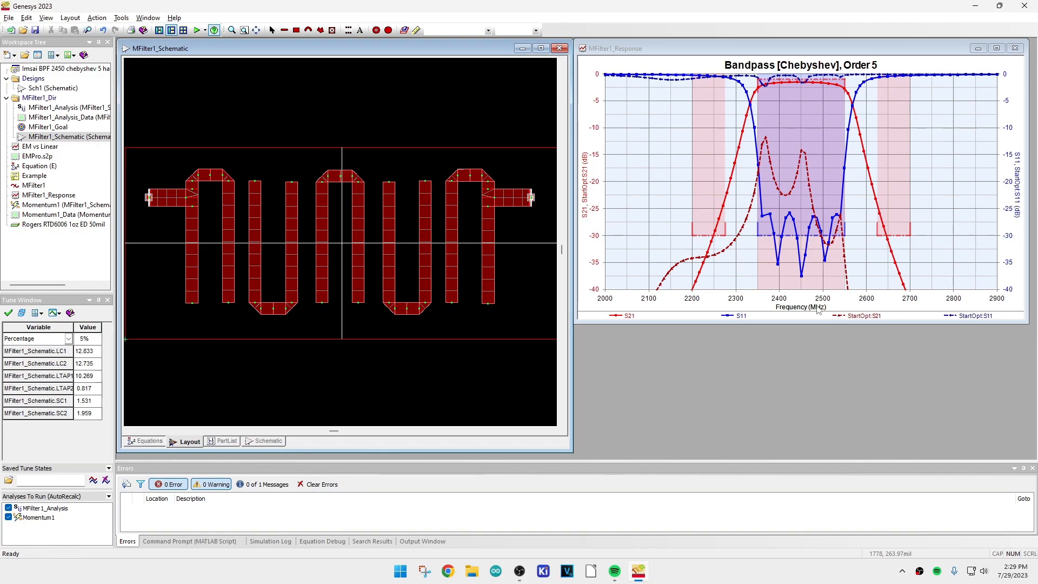
mouse_move(666, 261)
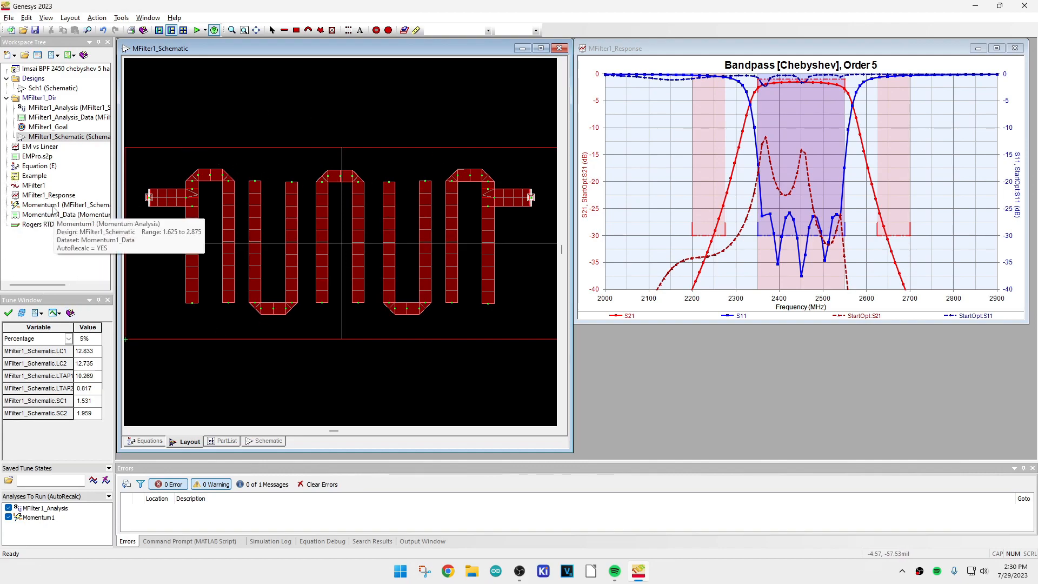
Open the EM vs Linear graph, enlarge it upward, and compare the Momentum S21 and S11 traces with the linear ones
double_click(40, 147)
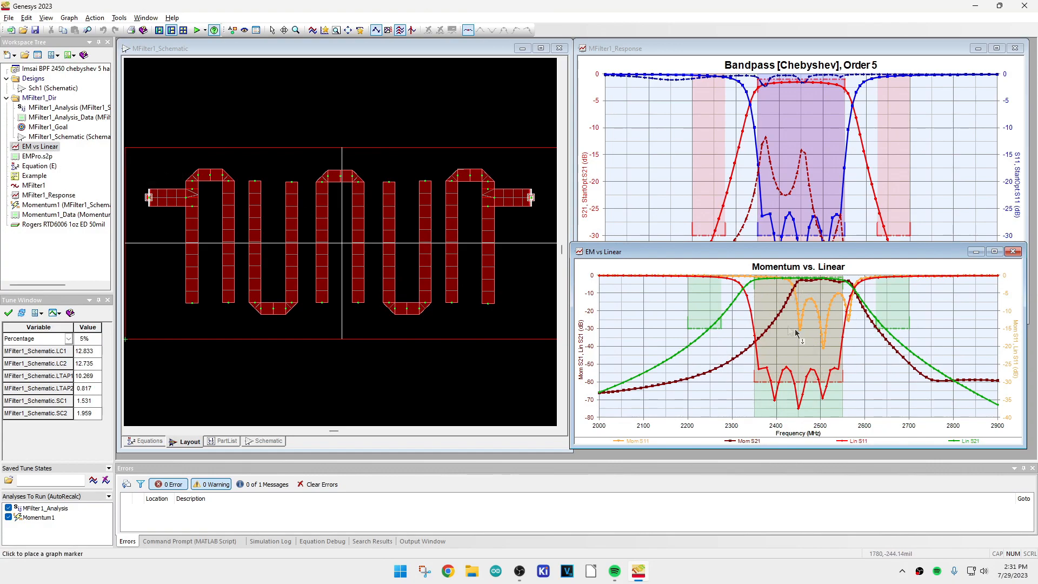
left_click_drag(749, 244, 750, 139)
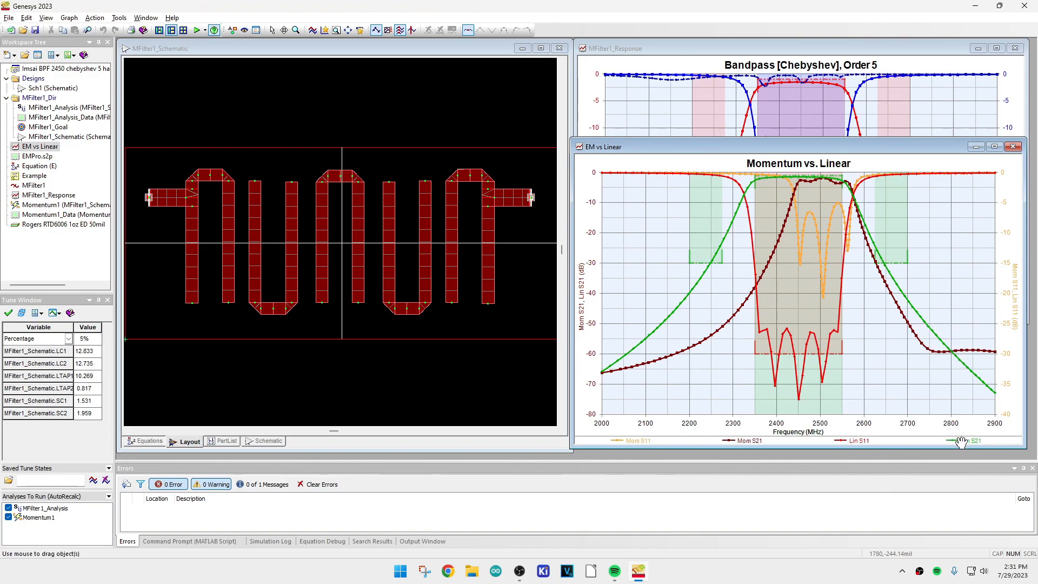
mouse_move(684, 295)
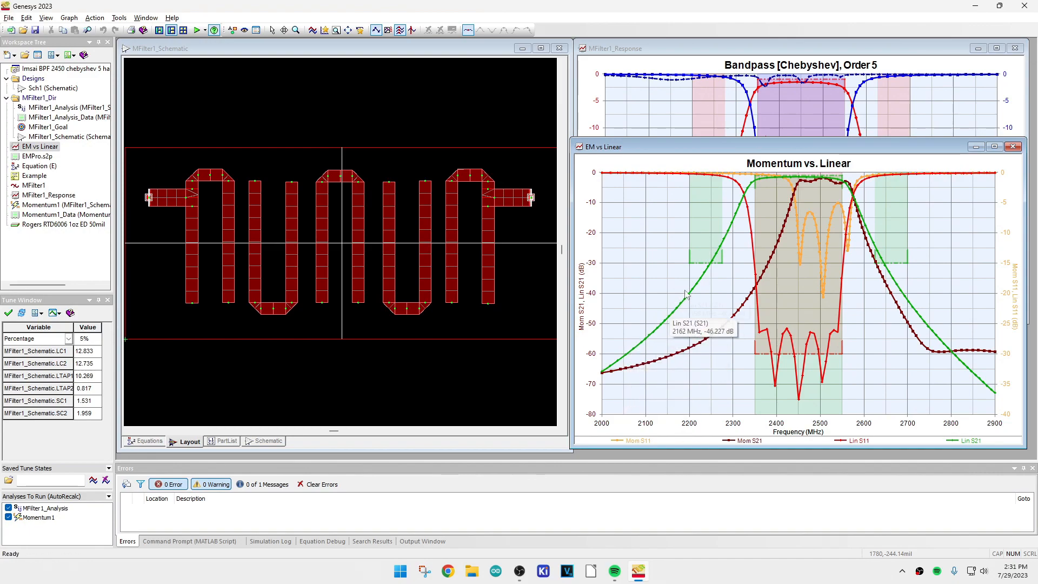
mouse_move(783, 181)
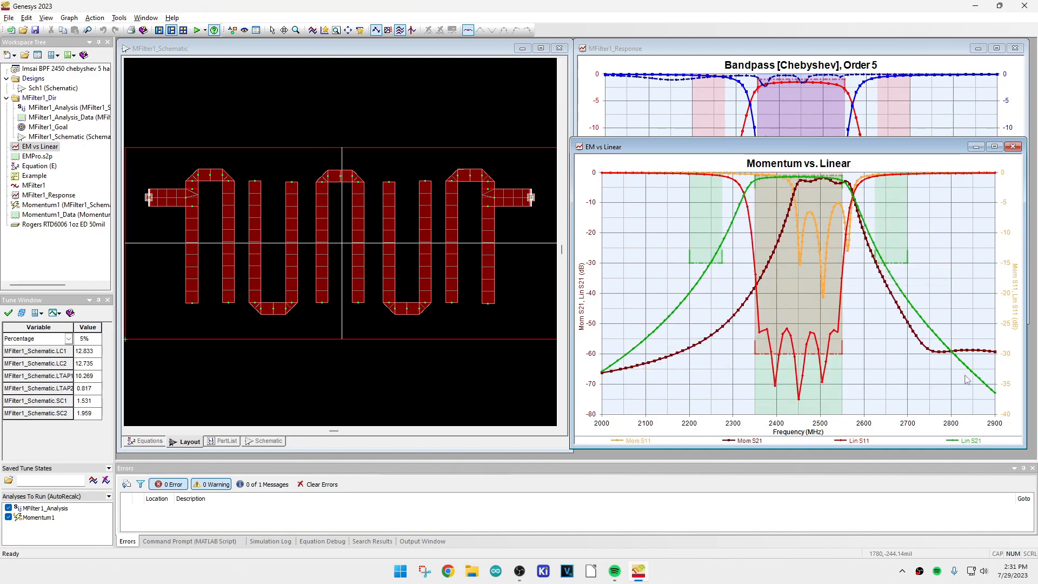
mouse_move(918, 312)
mouse_move(666, 359)
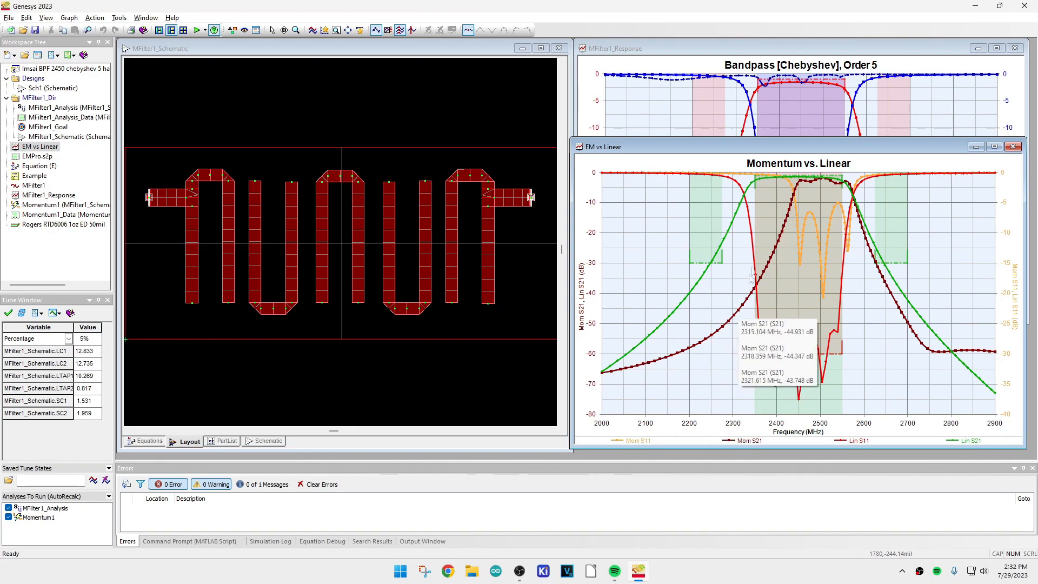
mouse_move(735, 304)
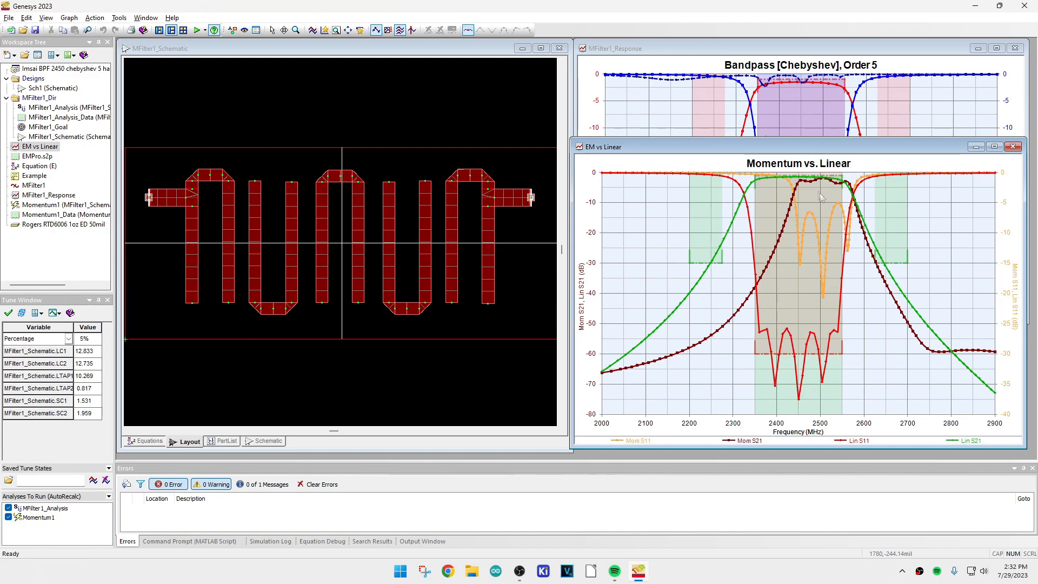
mouse_move(825, 195)
mouse_move(775, 251)
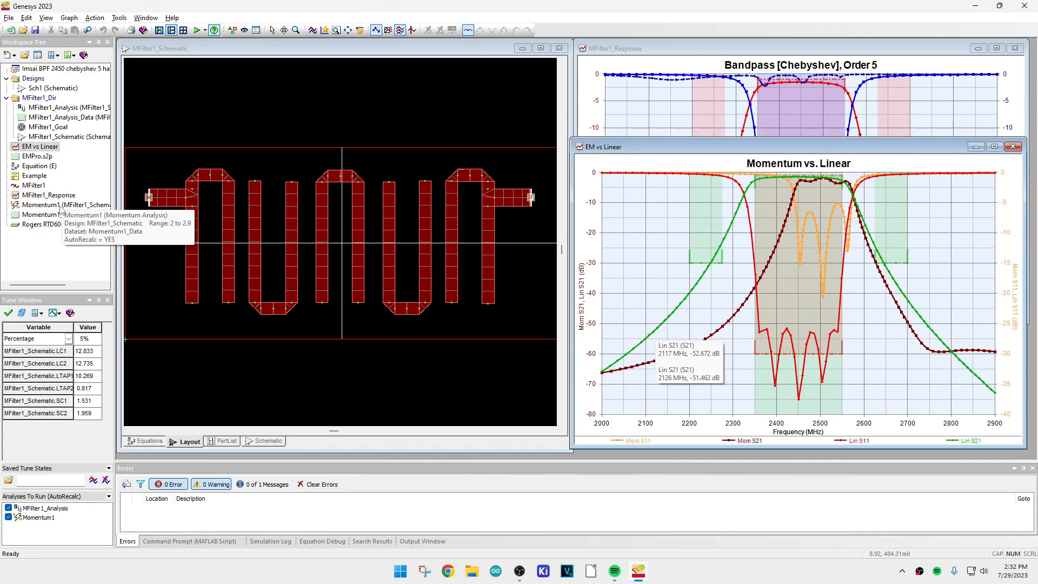
Set MFilter1_Goal's default dataset to Momentum1_Data and make it calculate only the Momentum1 analysis instead of MFilter1_Analysis
double_click(48, 127)
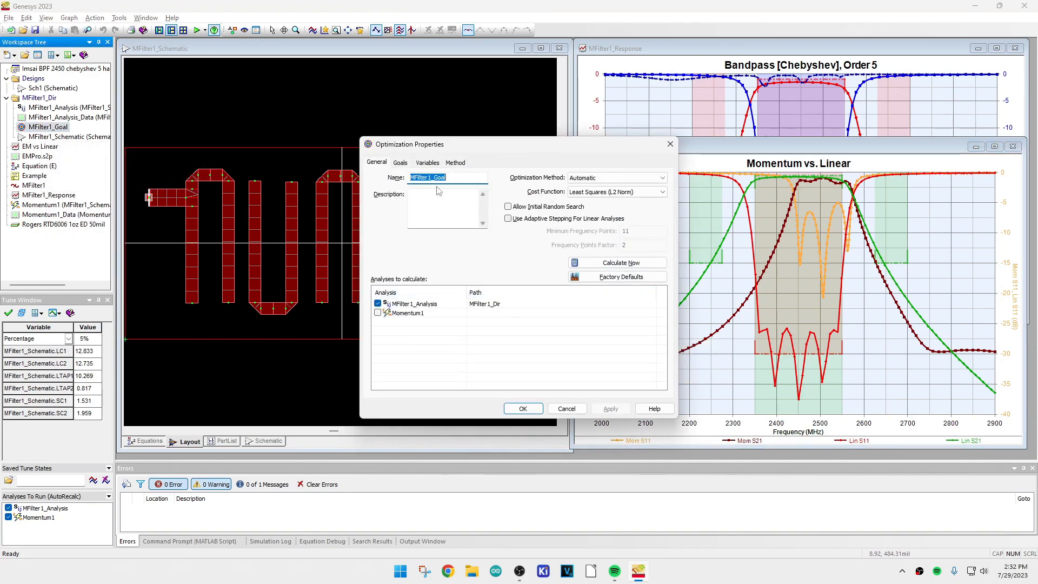
left_click(403, 164)
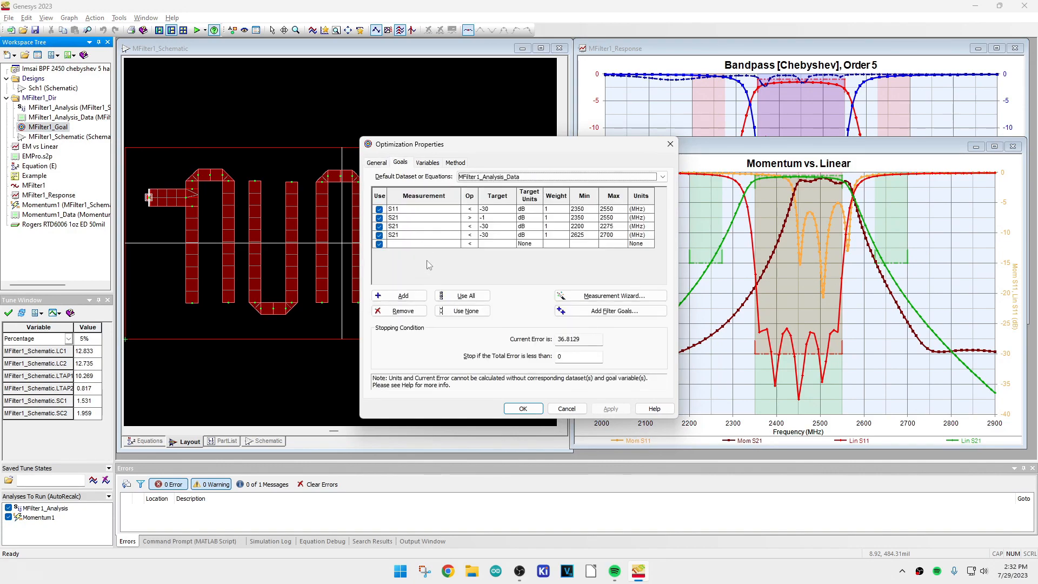
left_click(469, 179)
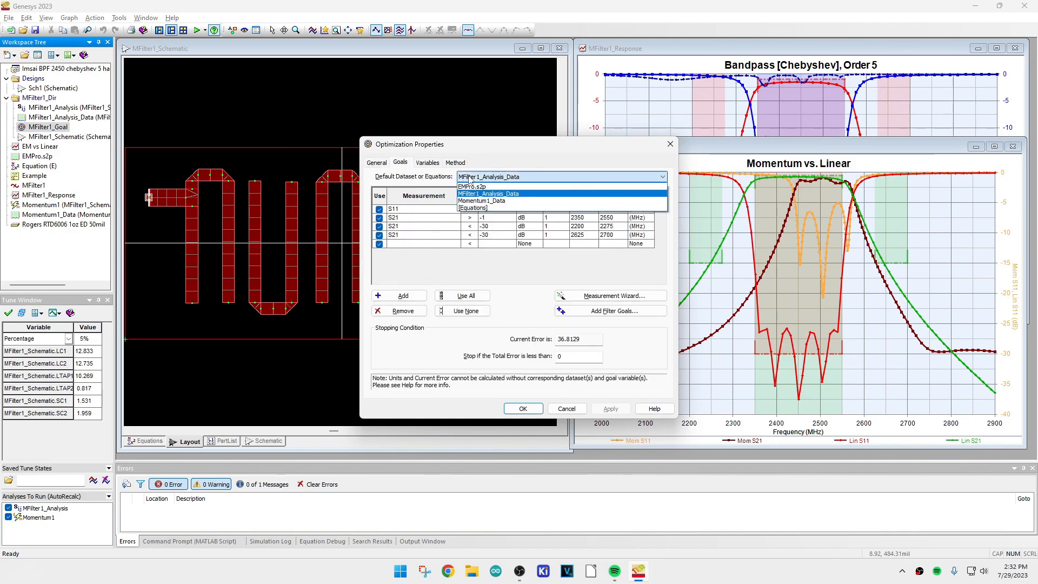
left_click(471, 203)
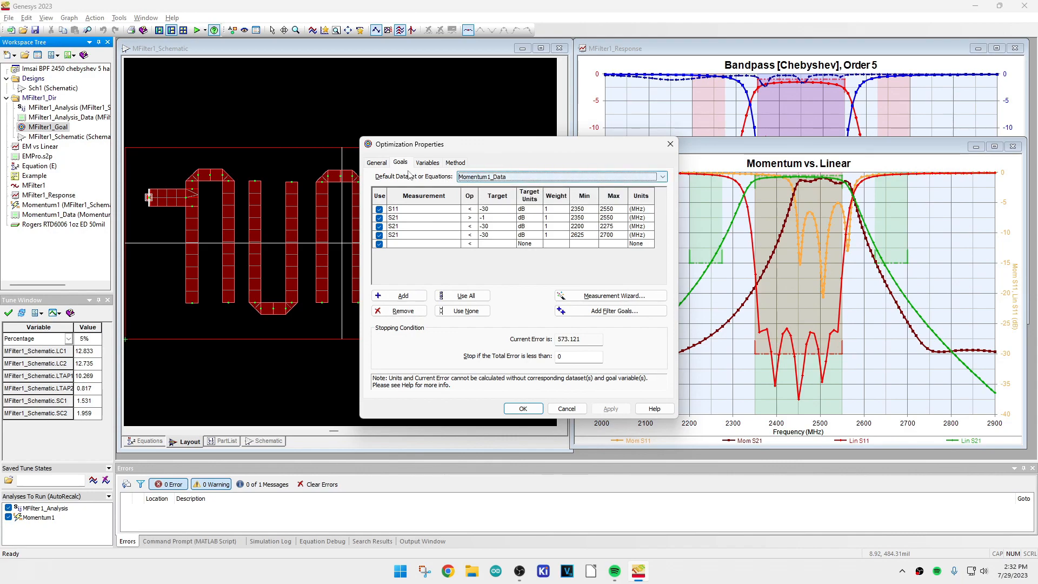
left_click(376, 162)
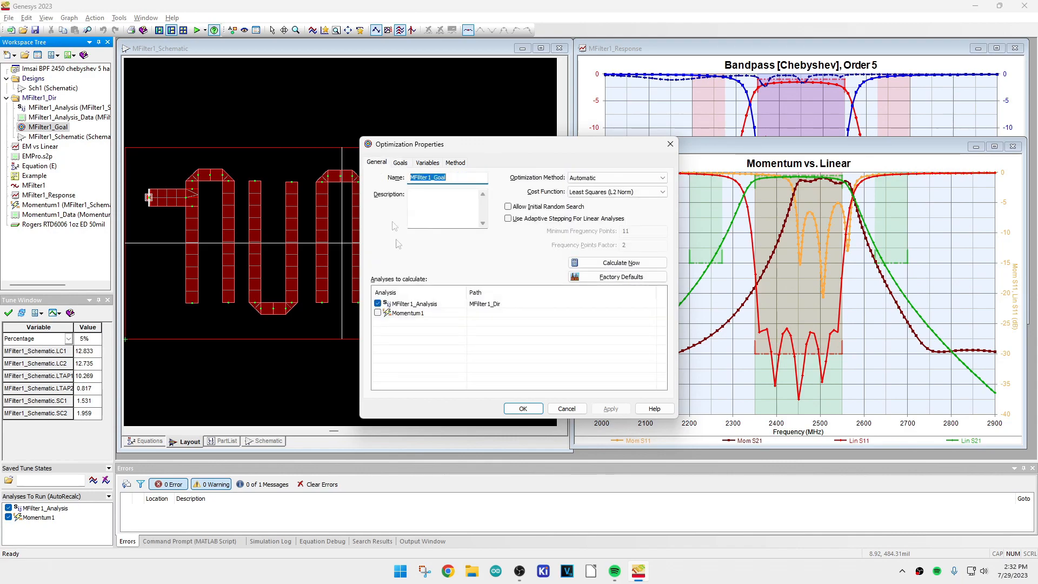
left_click(378, 304)
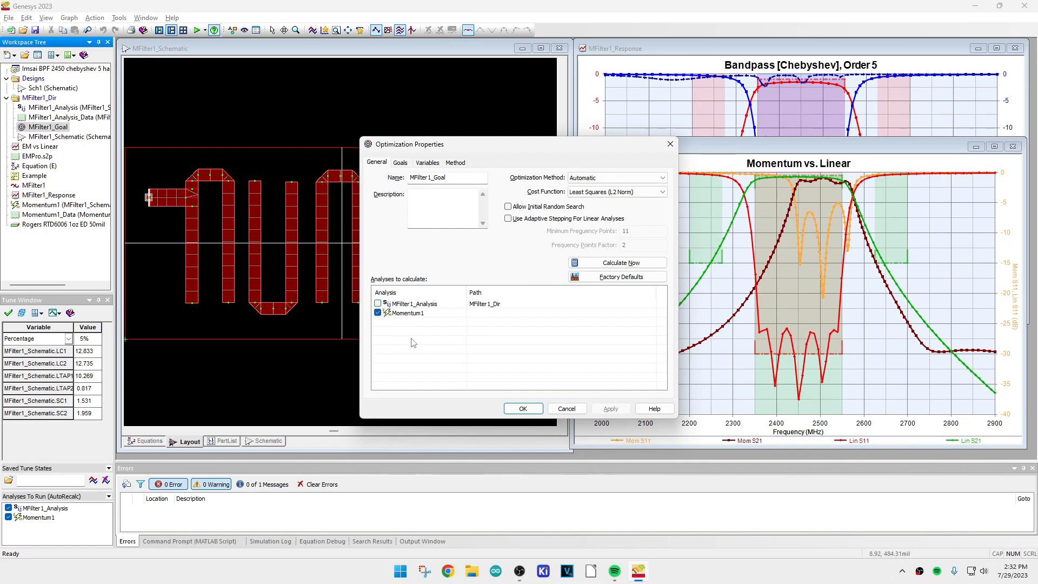
left_click(518, 409)
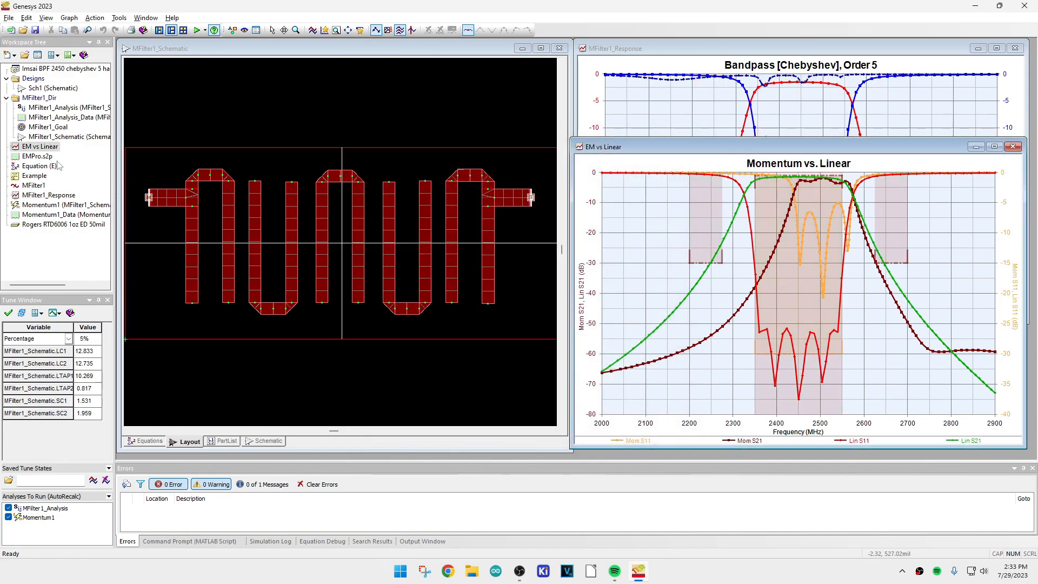
Run the MFilter1_Goal optimization with the Momentum1 analysis and stop it once the Momentum response meets the passband and stopband goals
double_click(39, 127)
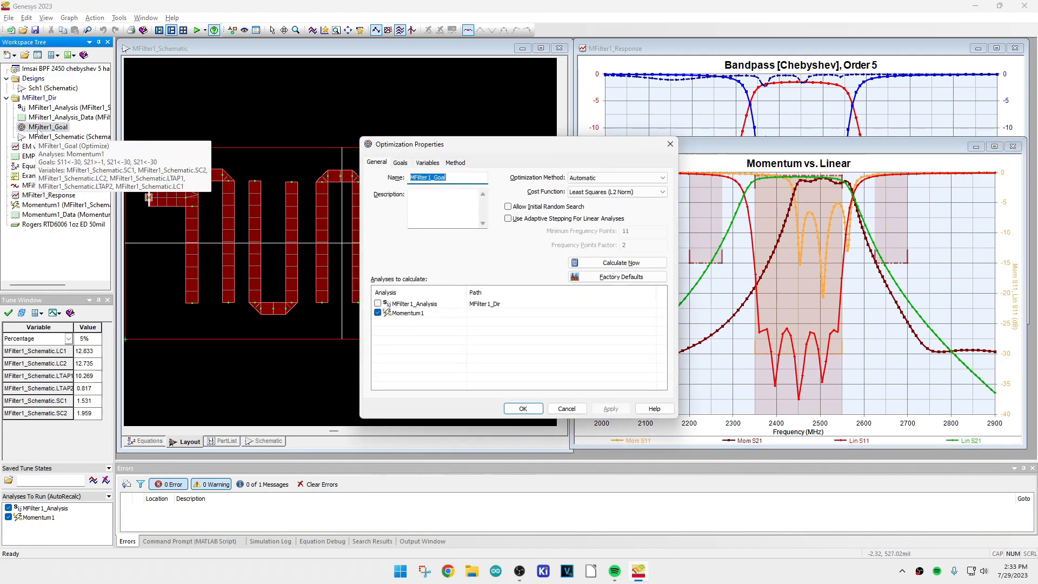
left_click(584, 264)
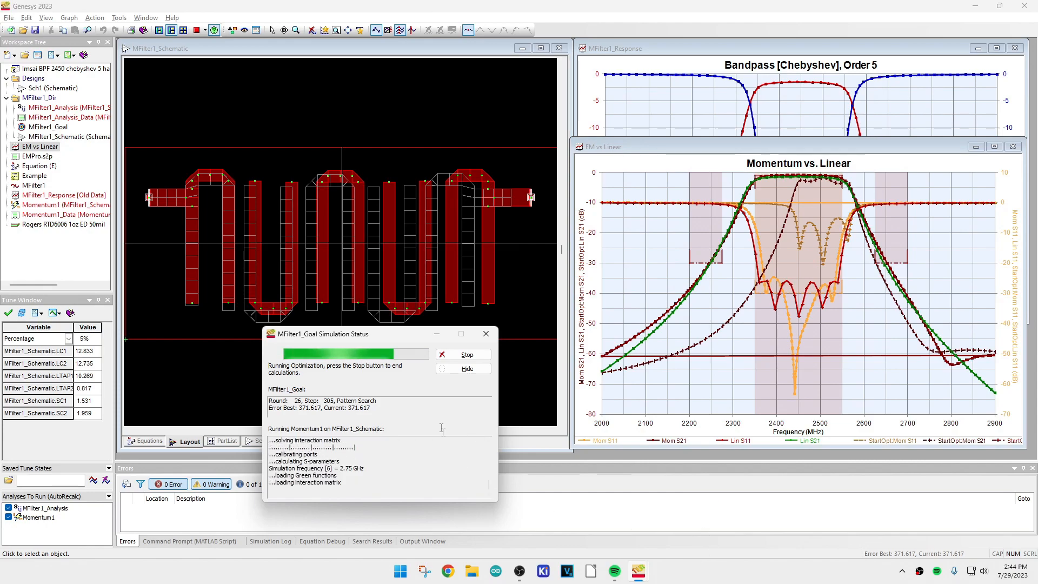
left_click(452, 355)
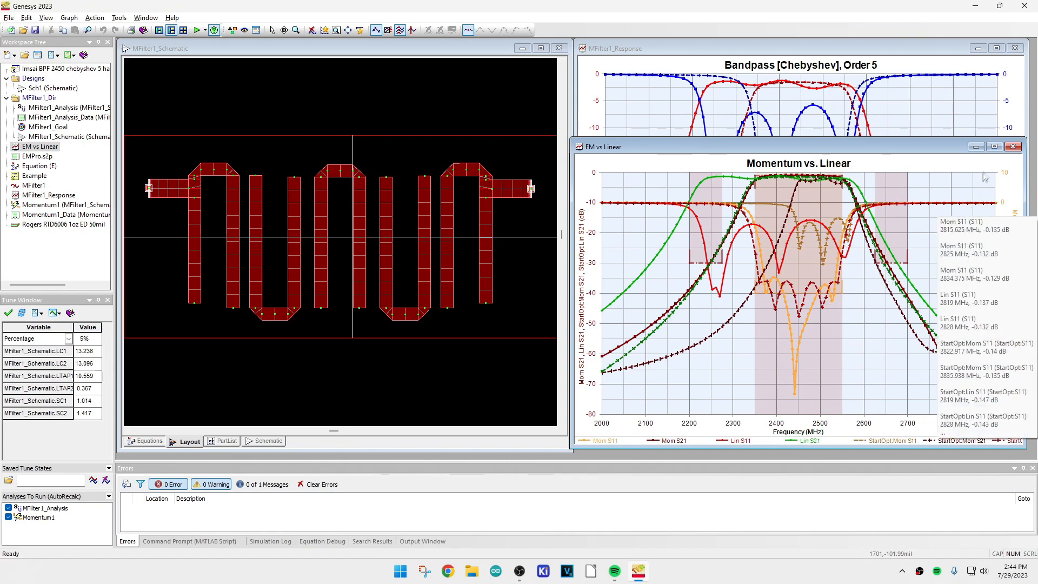
Maximize the EM vs Linear graph and run all analyses
left_click(994, 147)
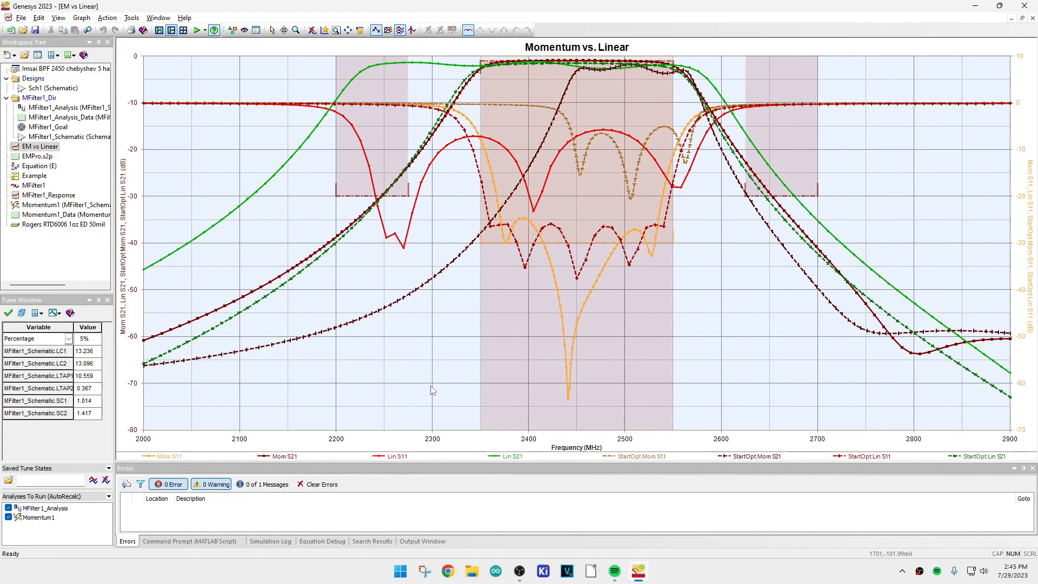
left_click(196, 32)
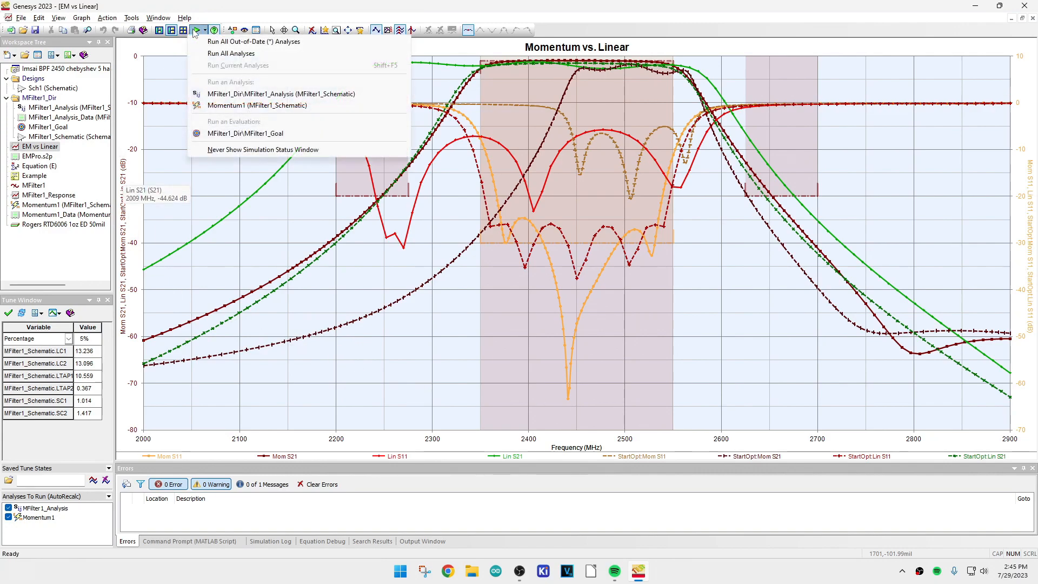
left_click(217, 54)
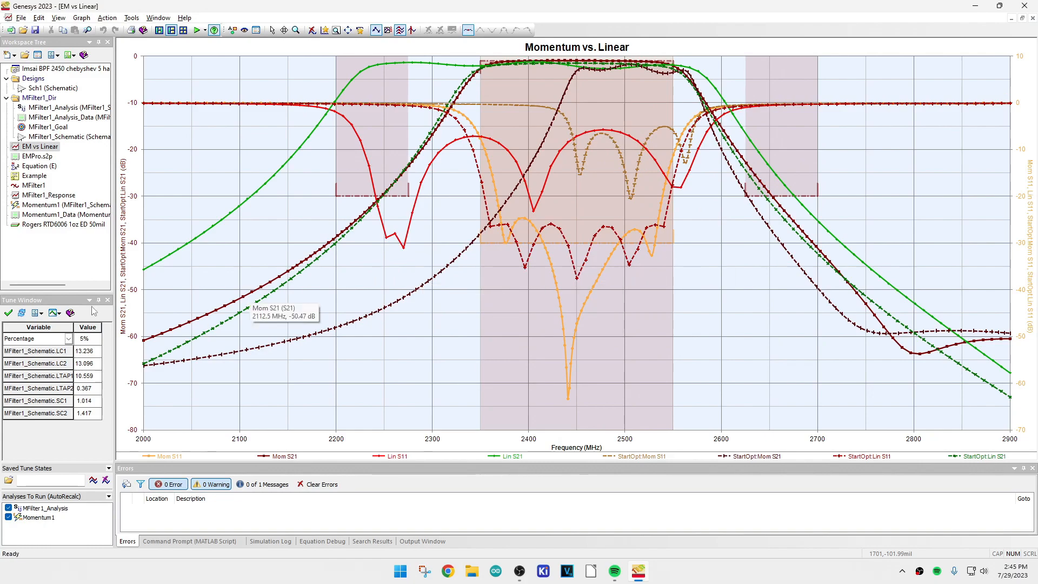
Check the optimized hairpin layout, and compare the linear and Momentum S21 and S11 traces with their pre-optimization traces in the maximized EM vs Linear graph
left_click(35, 146)
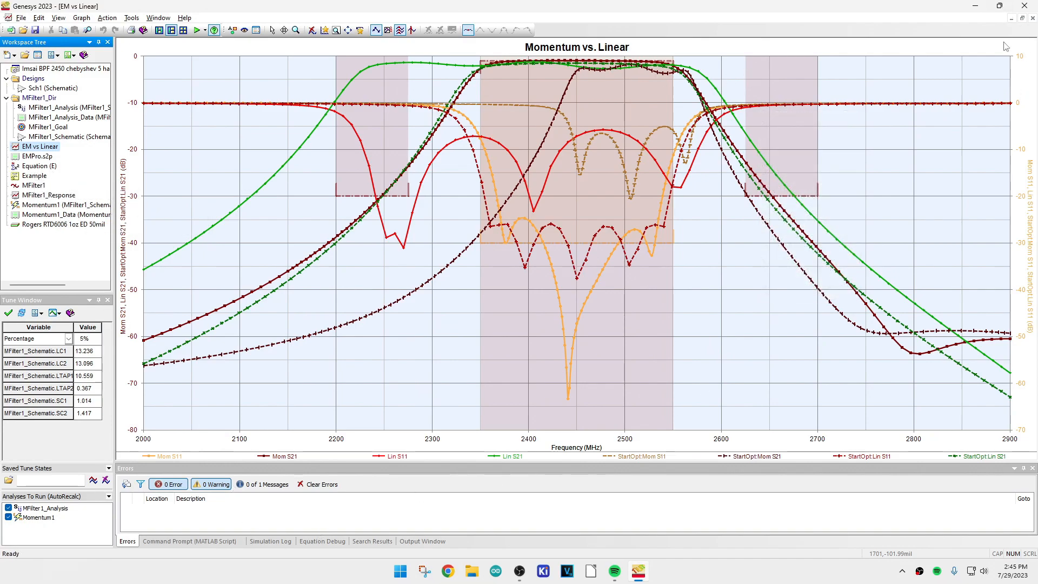
left_click(1022, 18)
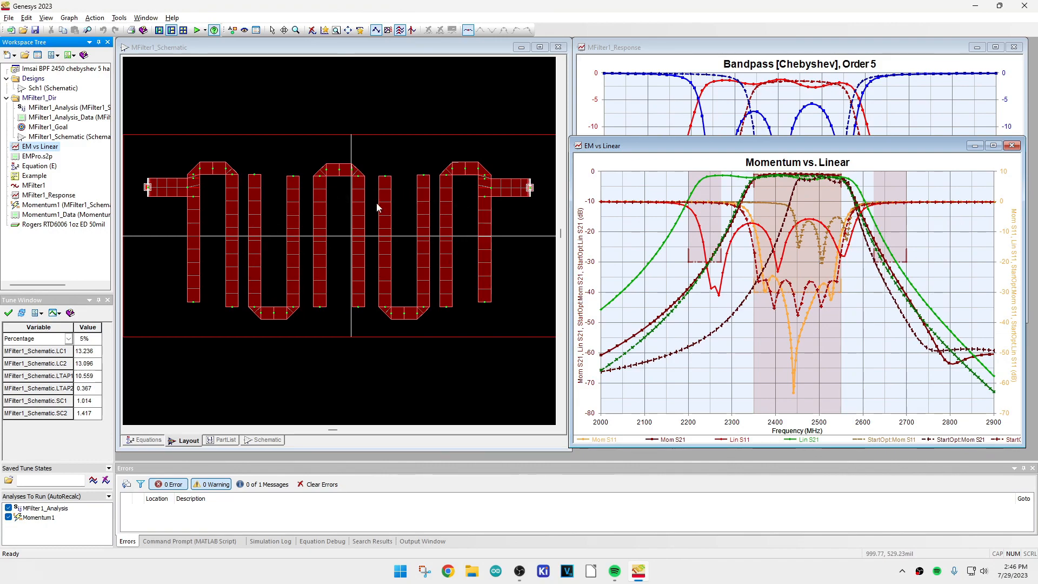
left_click(992, 147)
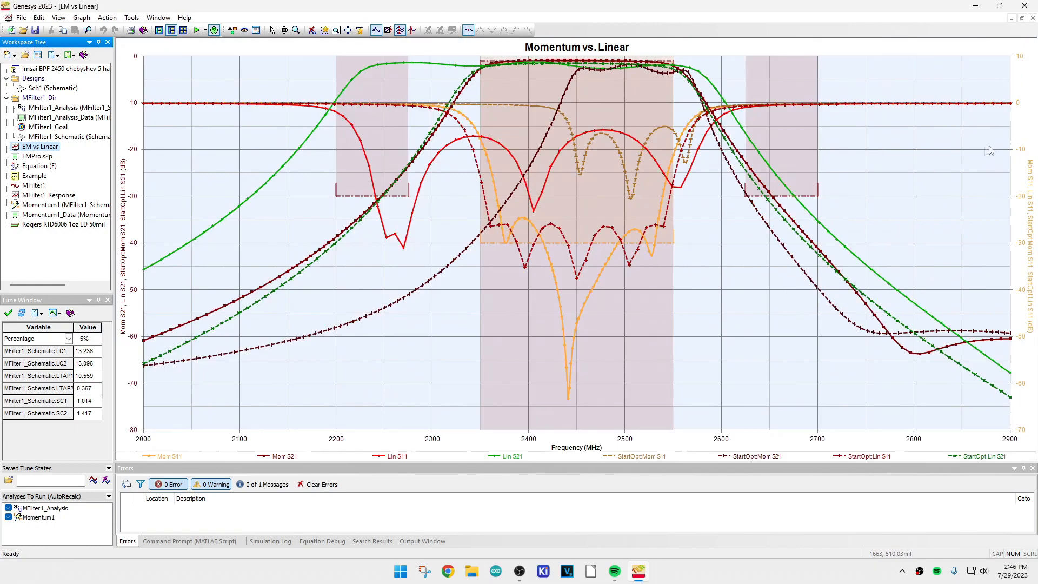
mouse_move(157, 269)
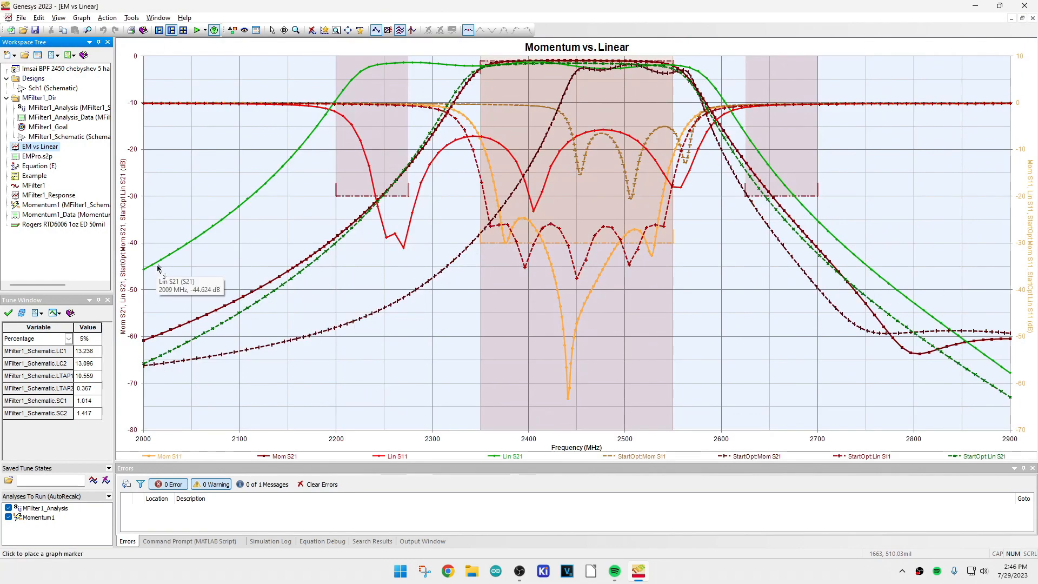
mouse_move(469, 66)
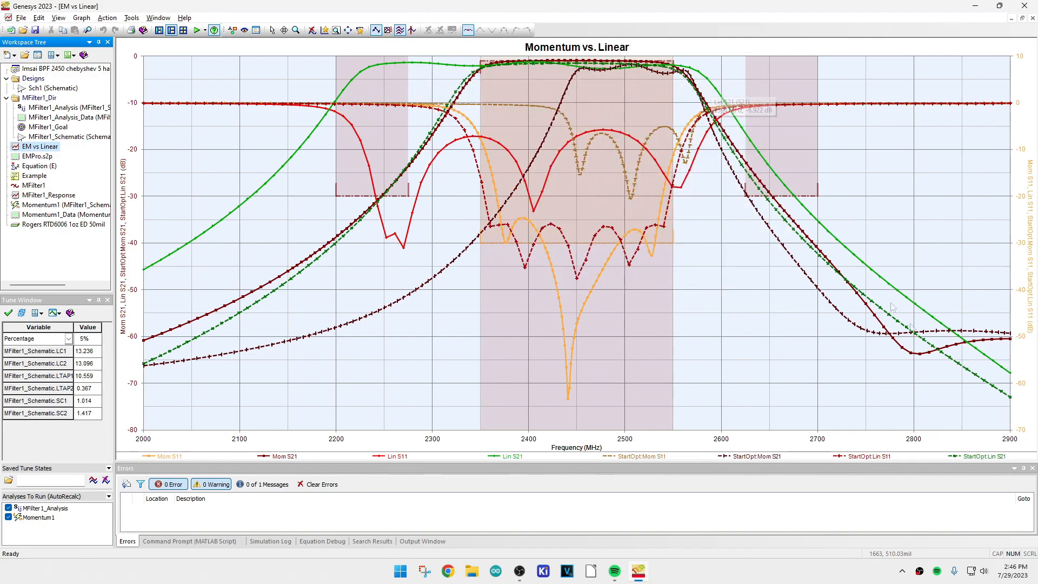
mouse_move(398, 65)
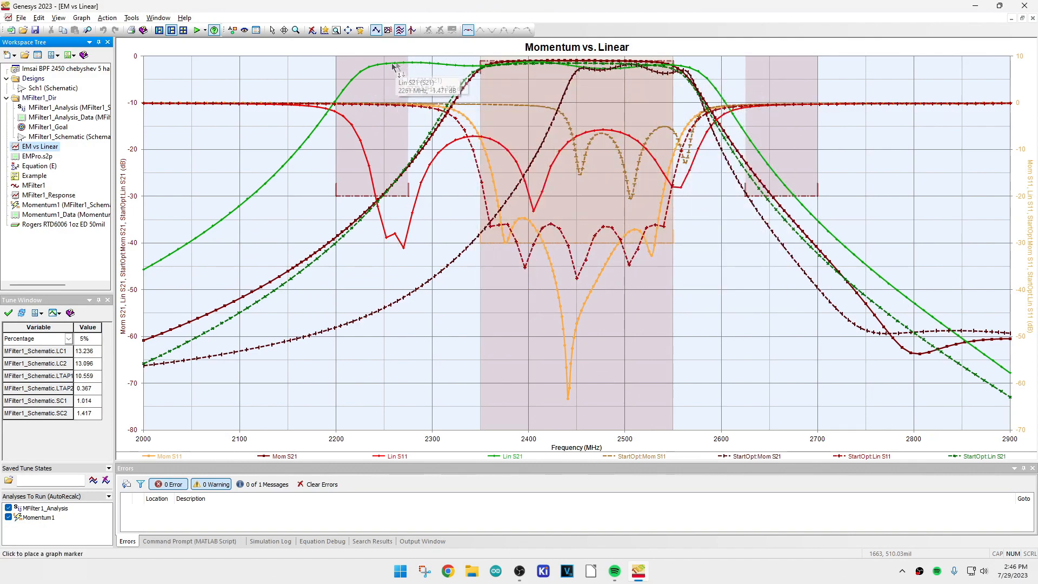
mouse_move(372, 124)
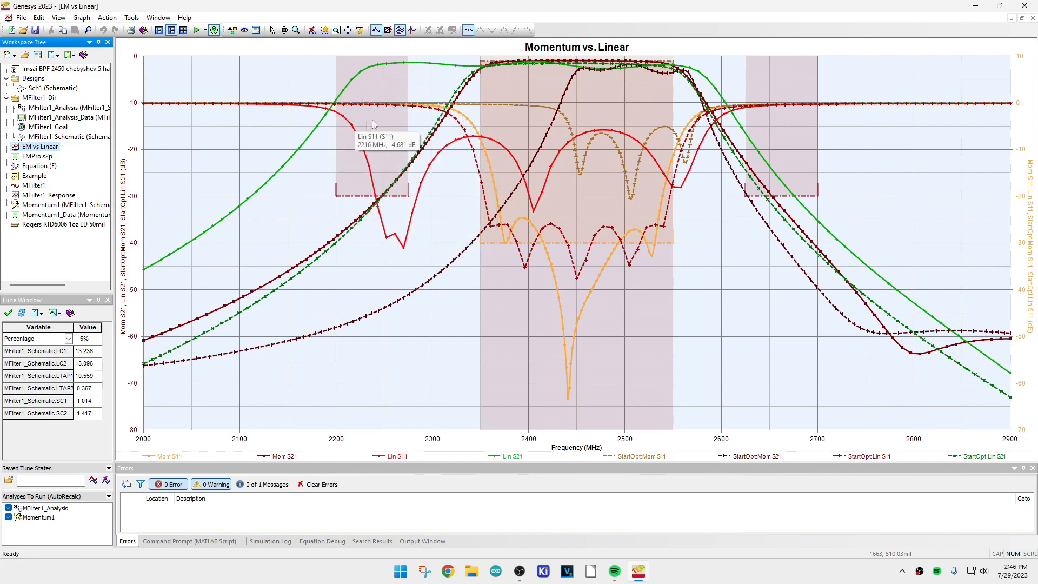
mouse_move(562, 287)
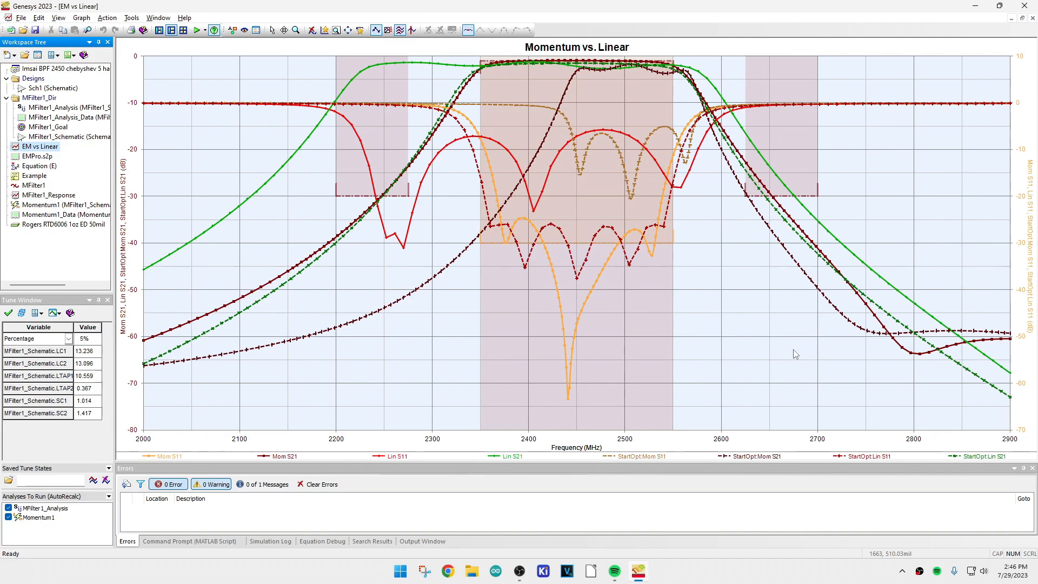
mouse_move(263, 185)
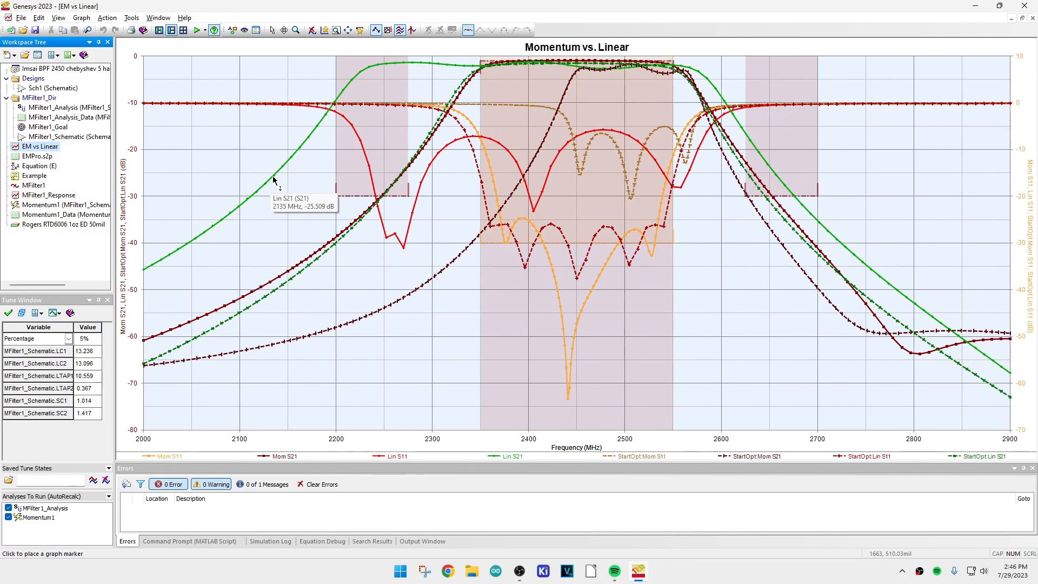
mouse_move(344, 233)
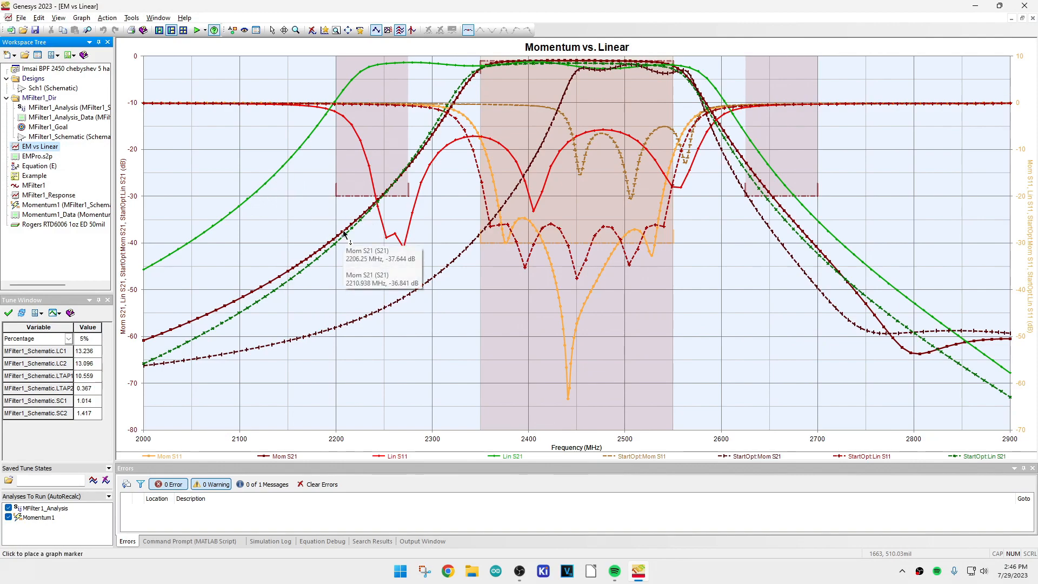